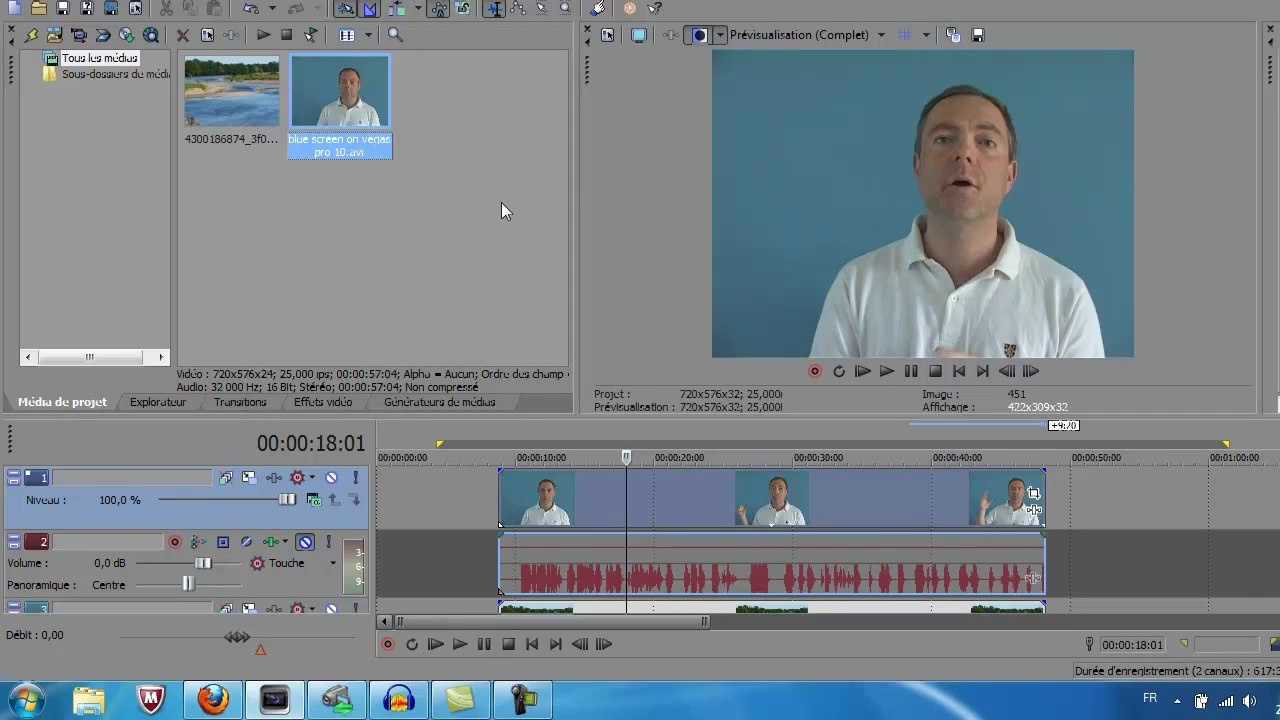
Check the properties of the blue-screen clip and river landscape image, then open the presenter clip's event effects.
click(420, 225)
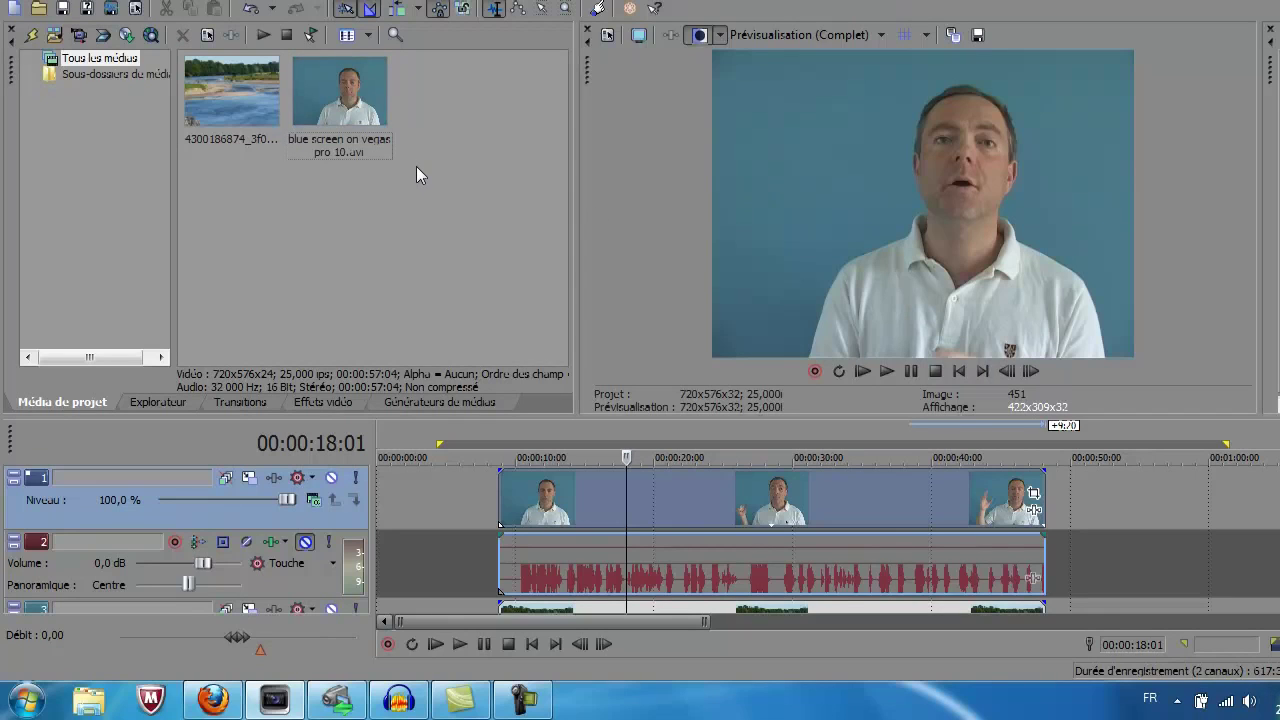
click(338, 92)
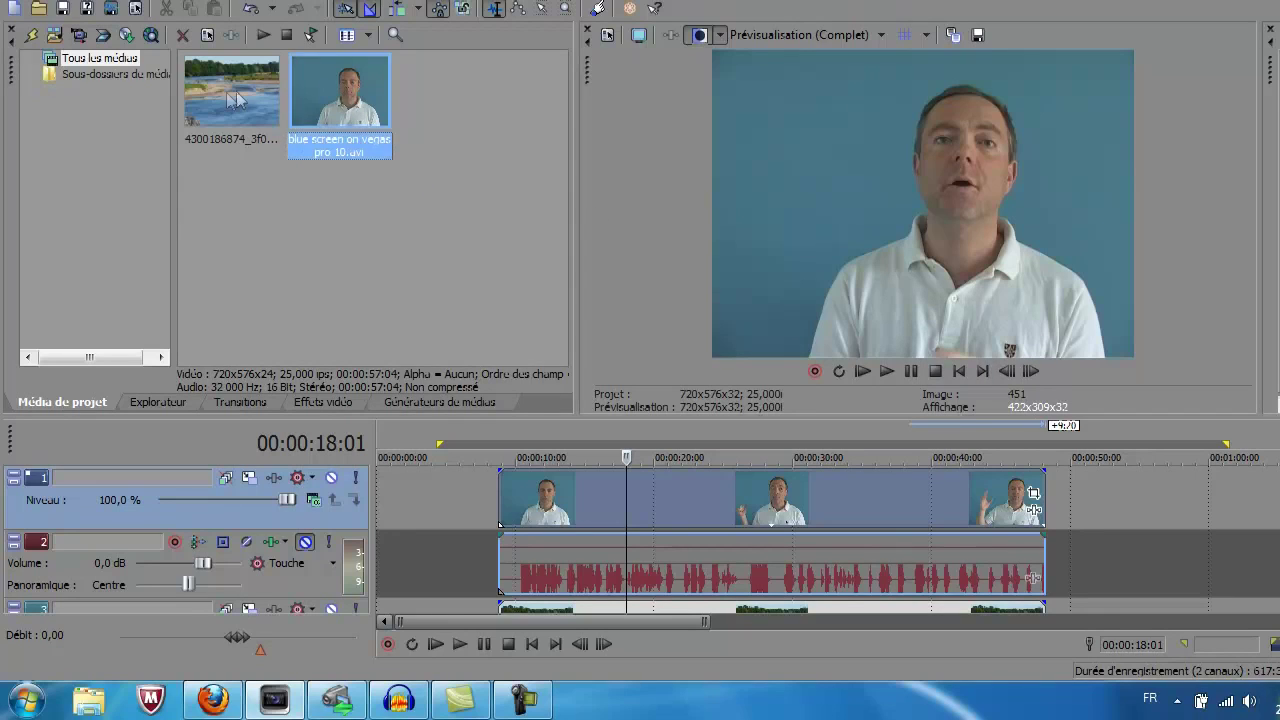
click(237, 100)
click(241, 210)
click(233, 107)
click(301, 122)
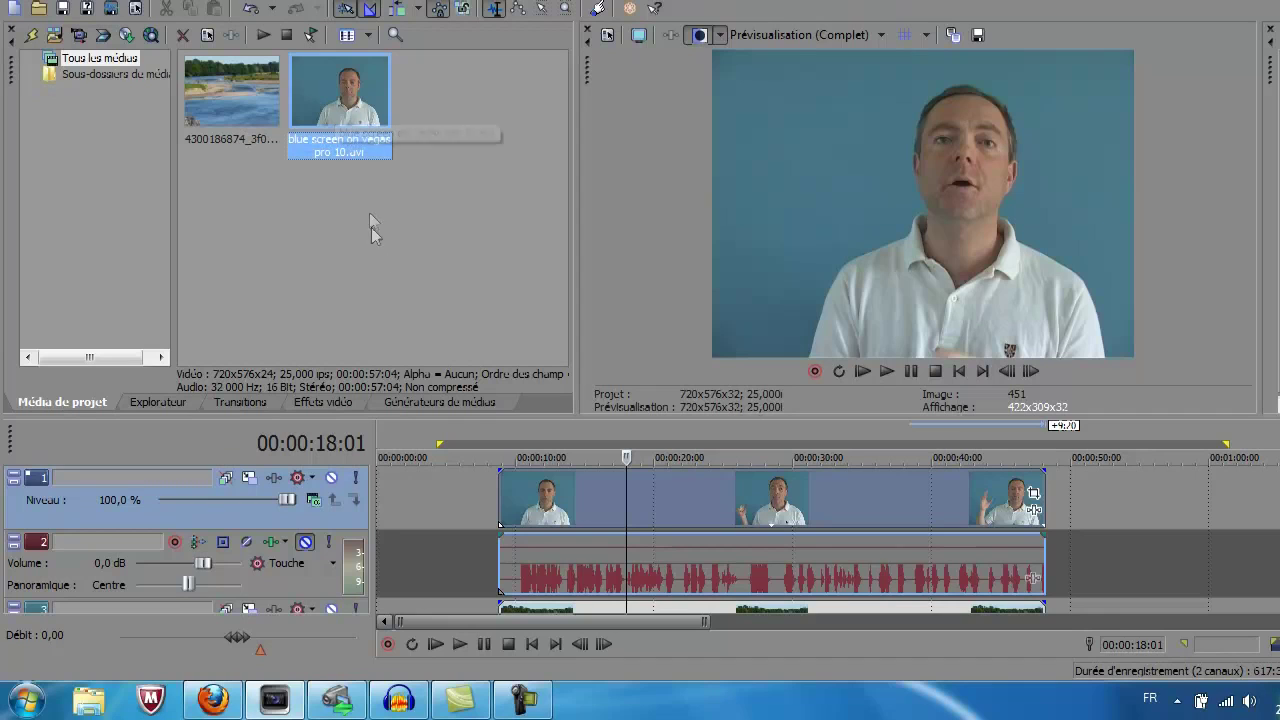
click(241, 101)
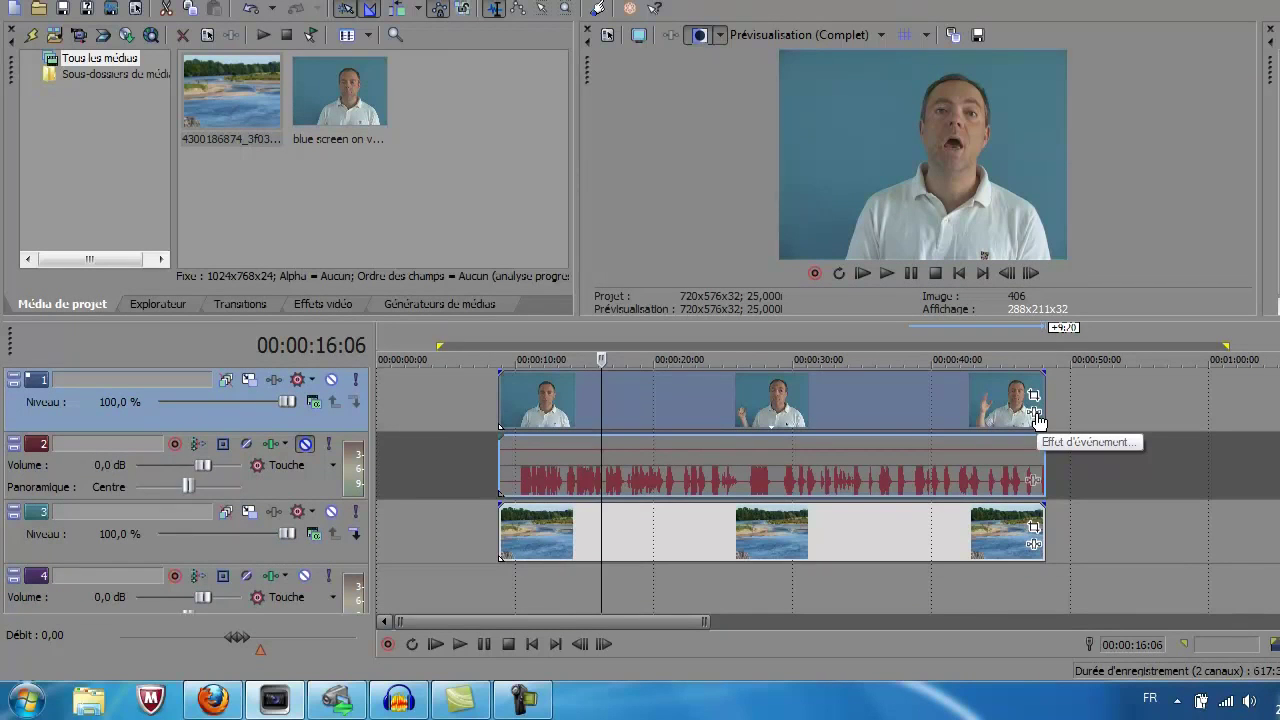
click(1034, 412)
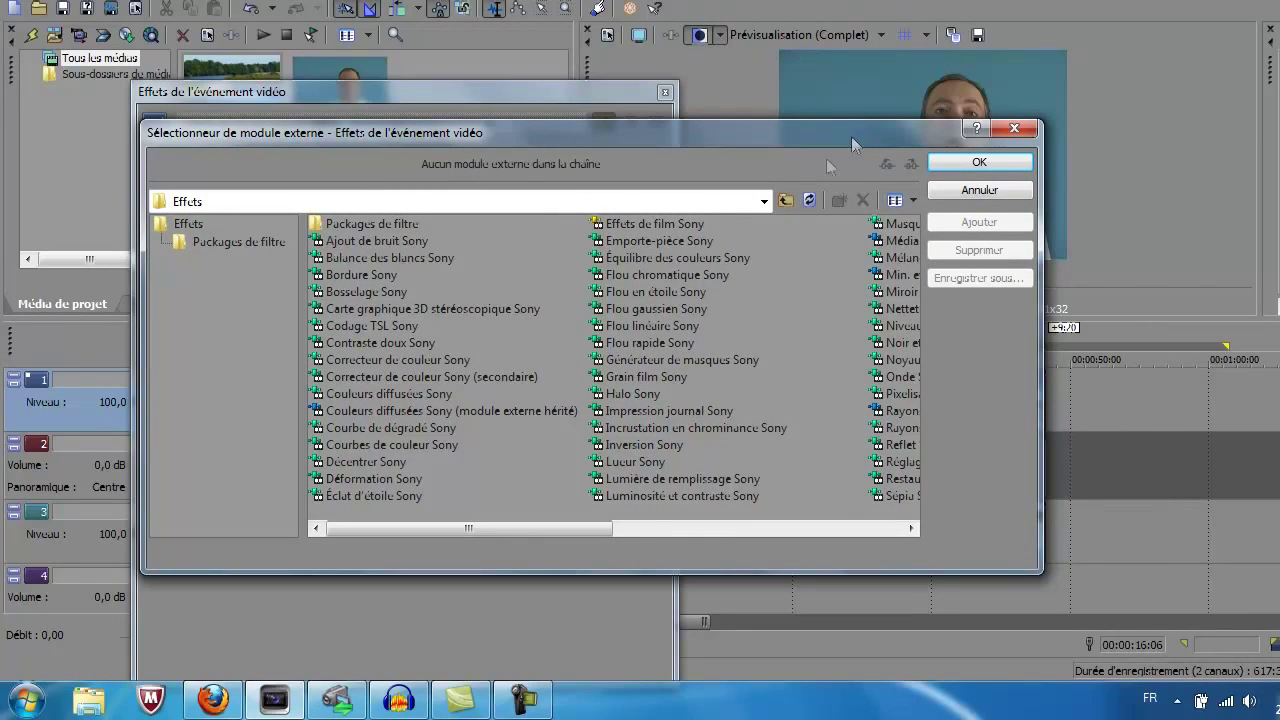
Add the Incrustation en chrominance Sony chroma keyer, Écran bleu preset, to the presenter clip.
click(652, 427)
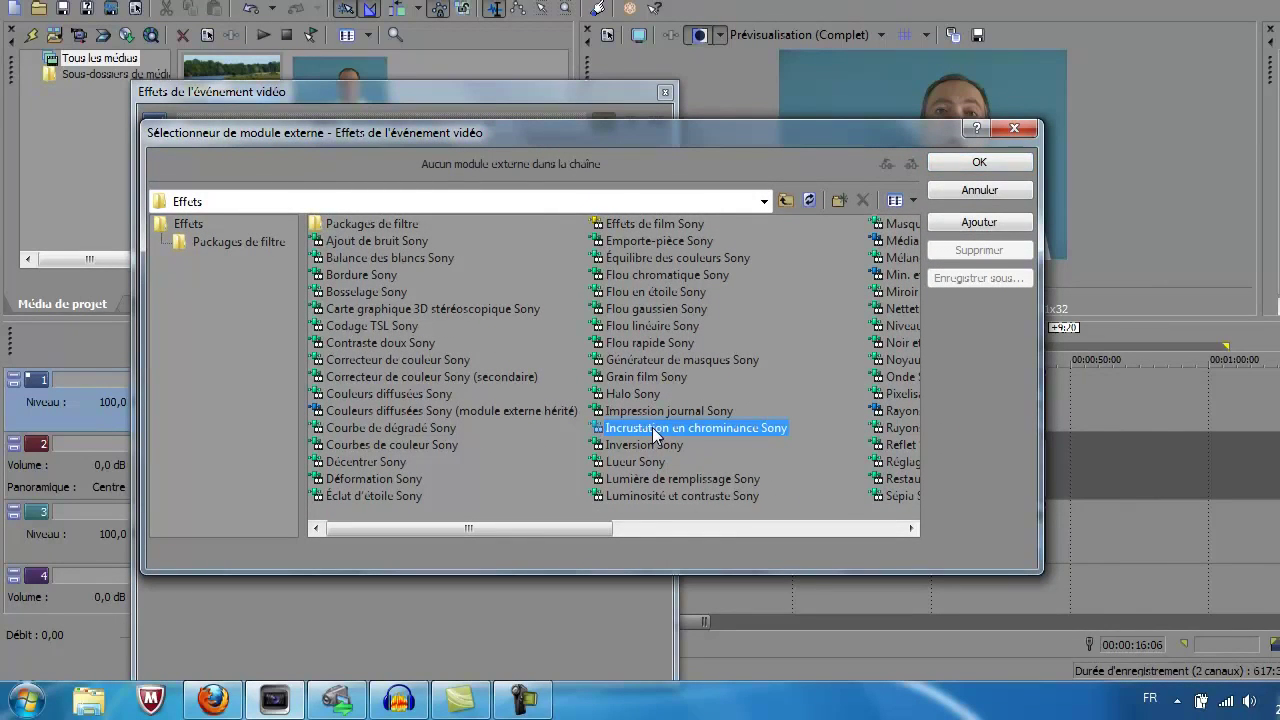
click(967, 226)
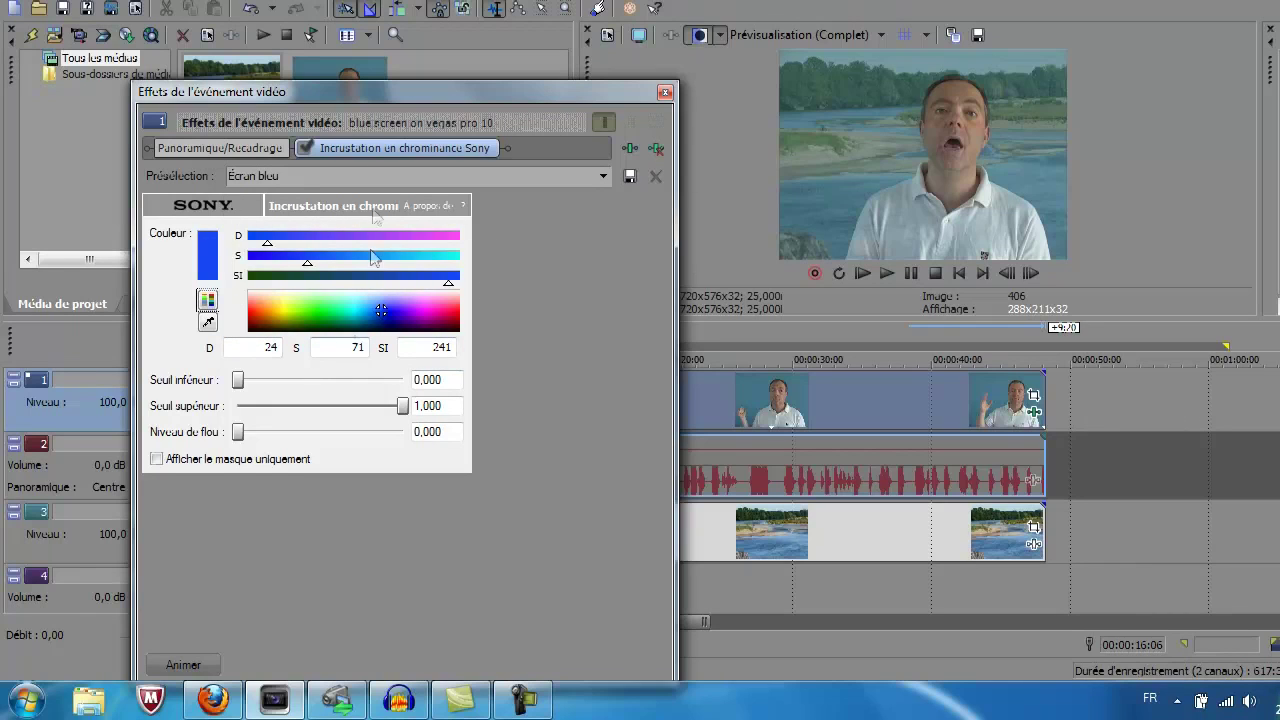
Eyedrop the preview's blue background as key colour, then re-enable the keyer at 00:00:24:20.
click(304, 148)
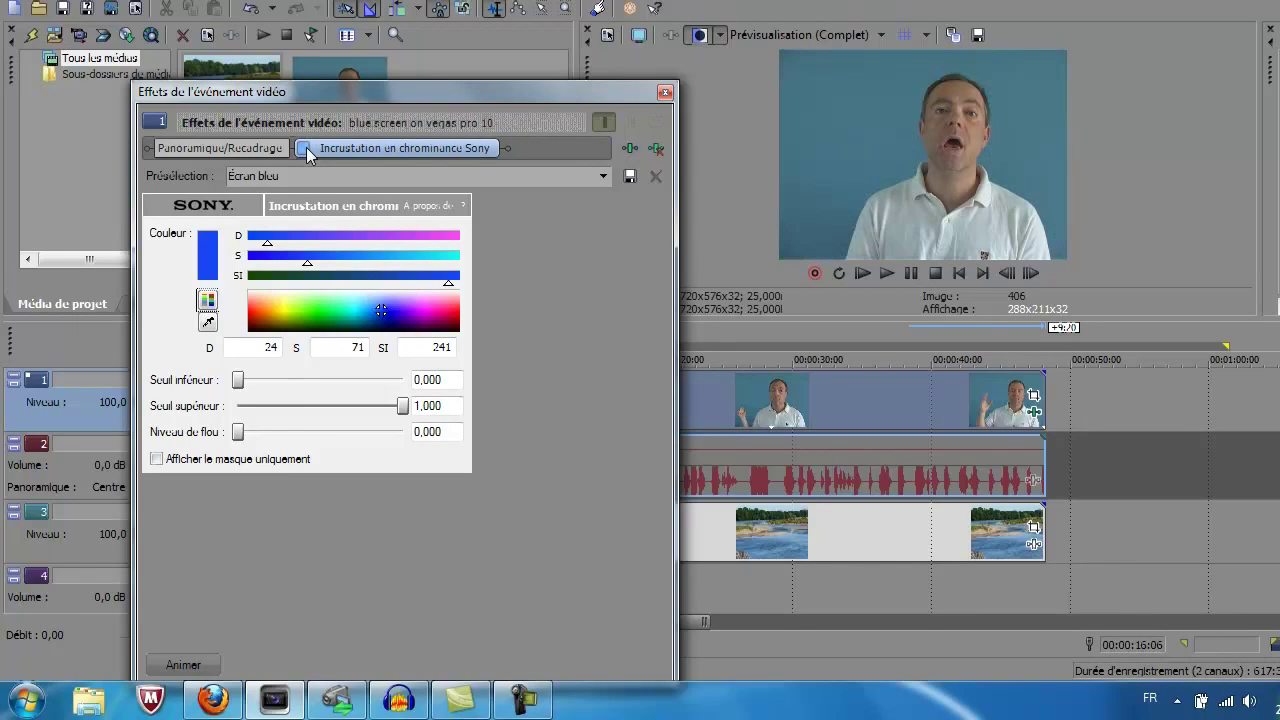
click(208, 322)
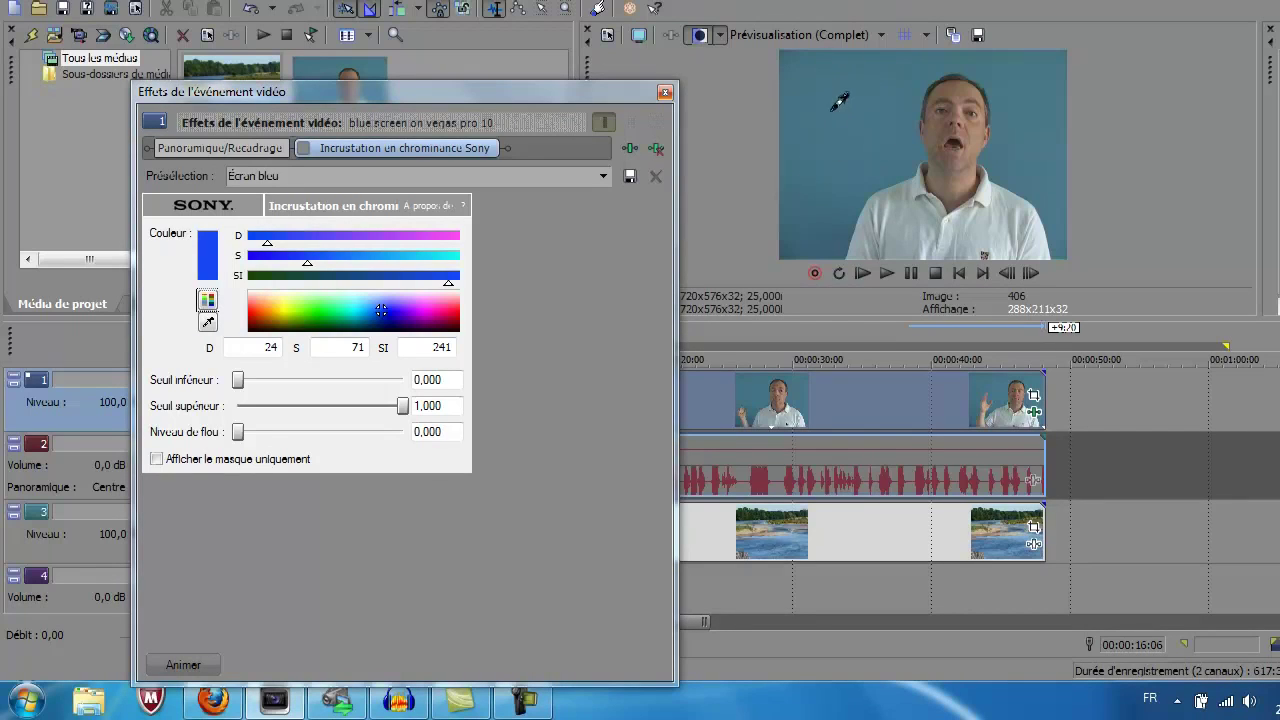
click(871, 146)
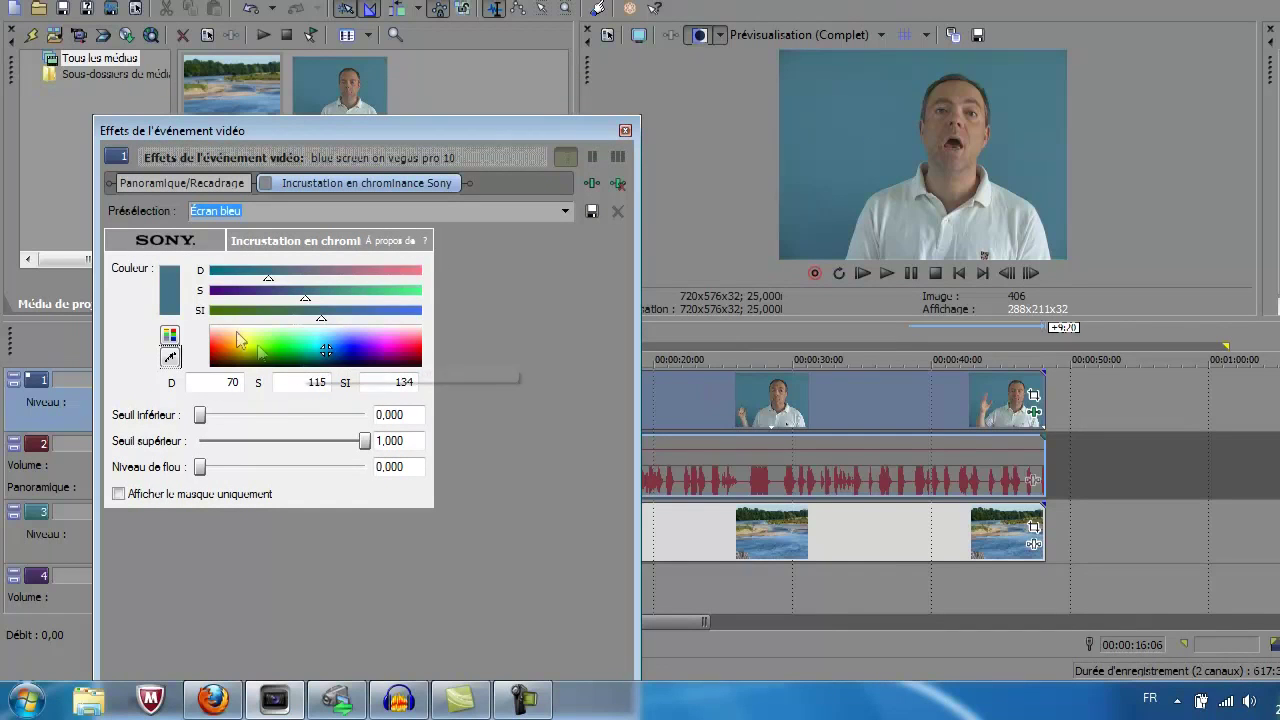
click(720, 398)
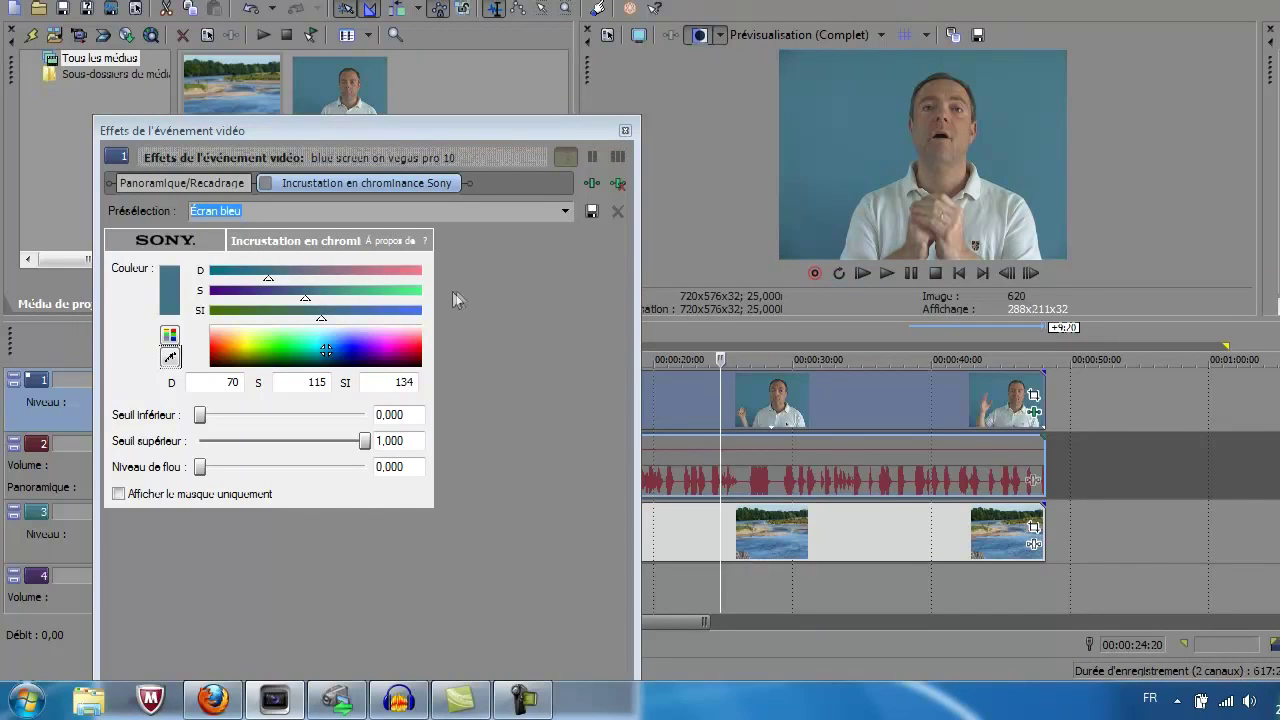
click(266, 184)
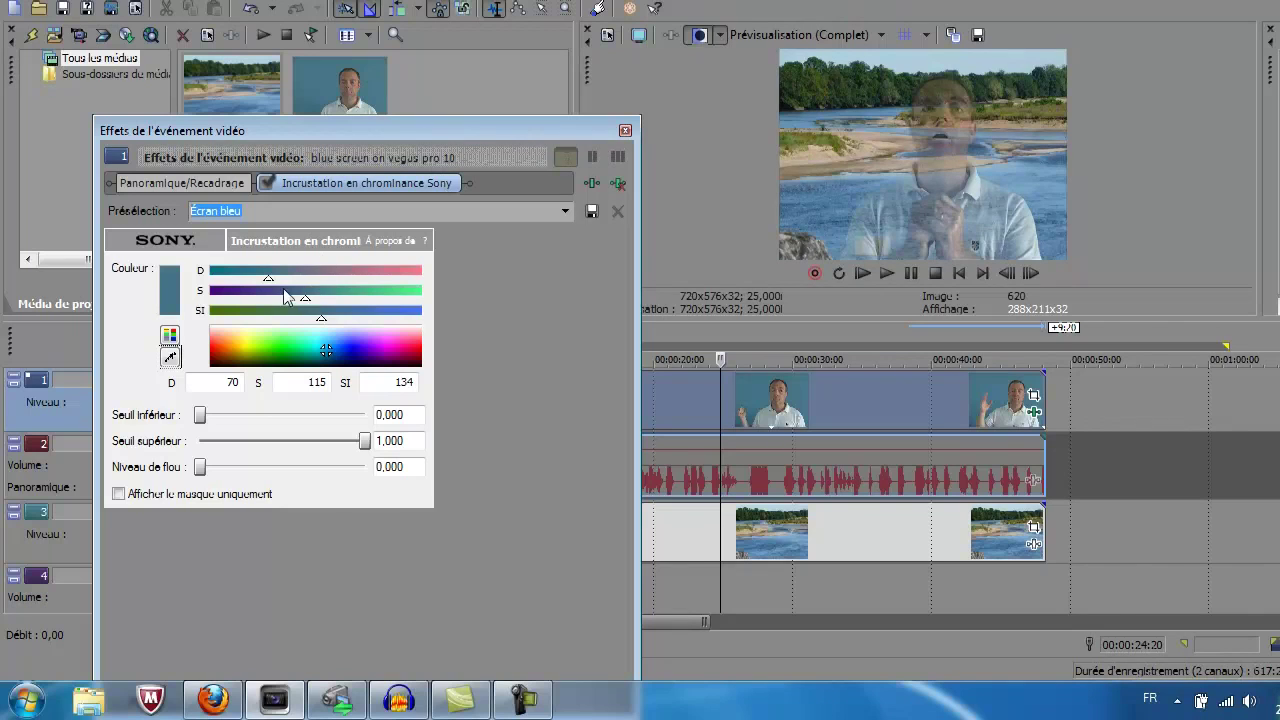
Drag the key colour sliders to D 0, S 107, SI 255 and Seuil inférieur to 0,248.
drag(269, 280, 219, 283)
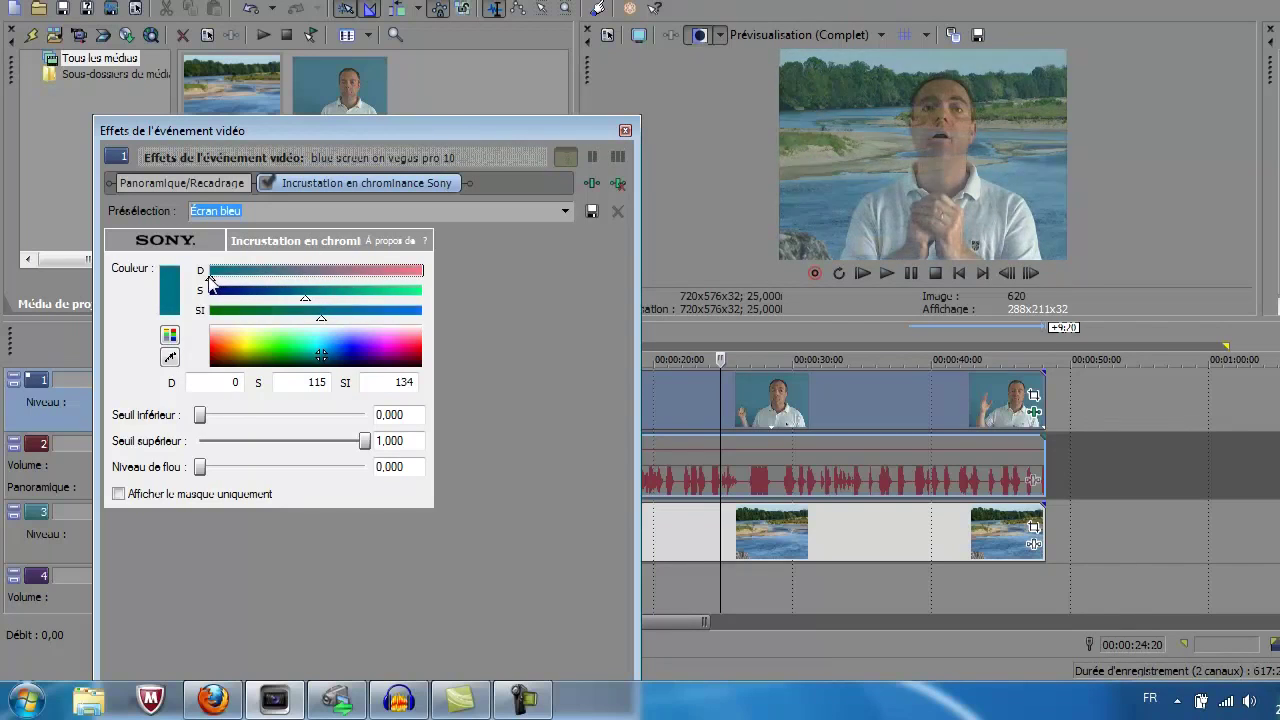
mouse_move(305, 303)
mouse_down()
mouse_move(222, 303)
mouse_move(389, 303)
mouse_move(219, 302)
mouse_up()
drag(321, 318, 422, 320)
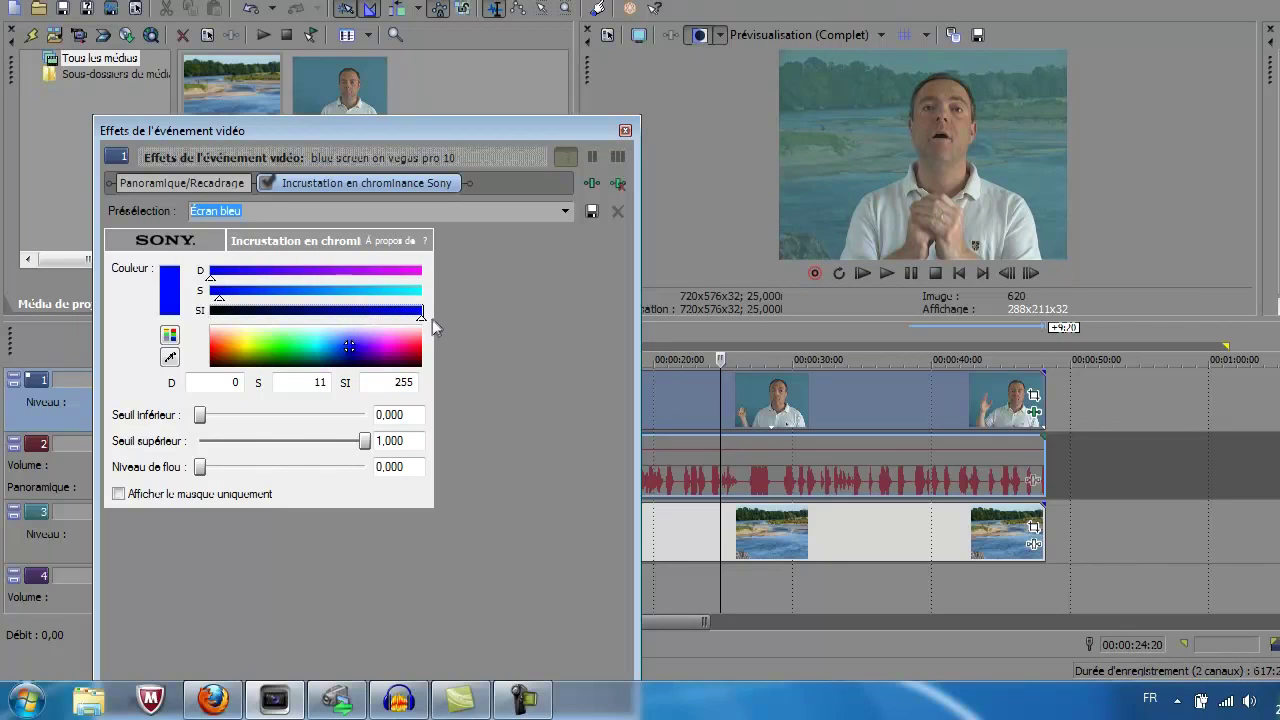
mouse_move(218, 302)
mouse_move(218, 302)
mouse_down()
mouse_move(405, 304)
mouse_move(294, 303)
mouse_up()
mouse_move(214, 286)
mouse_down()
mouse_move(251, 280)
mouse_move(197, 285)
mouse_up()
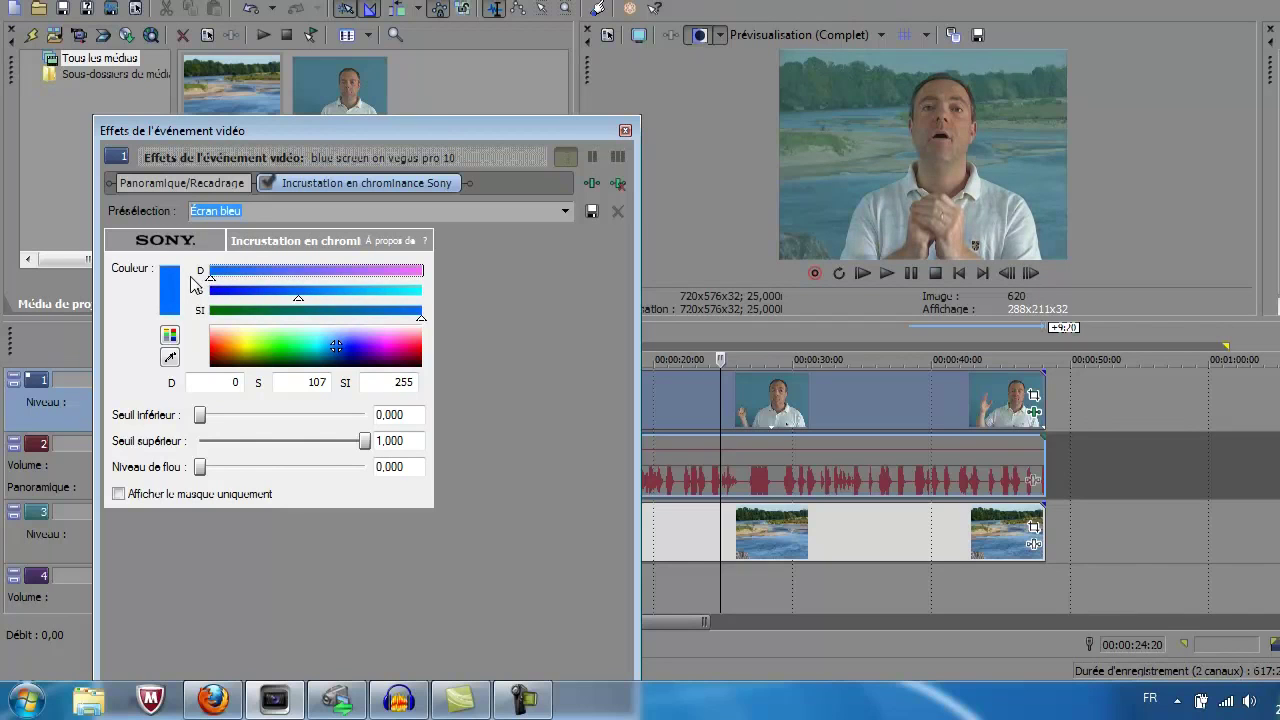
drag(474, 123, 463, 104)
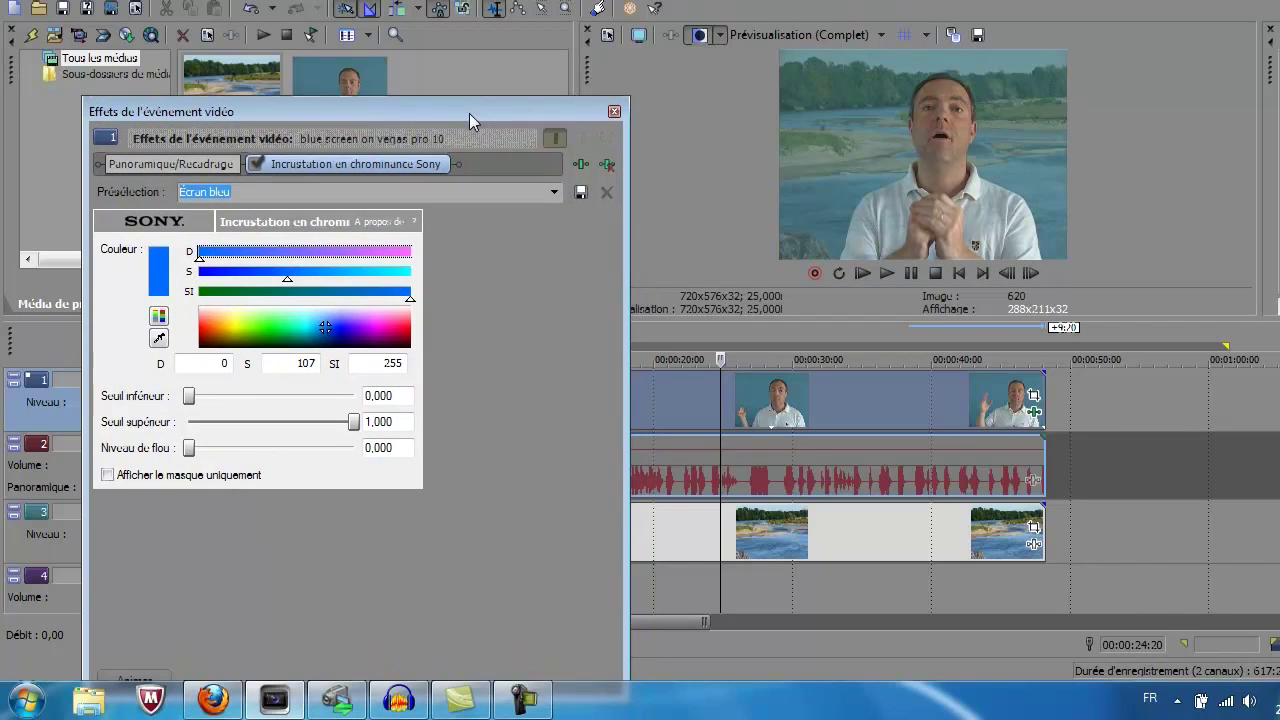
drag(189, 397, 229, 412)
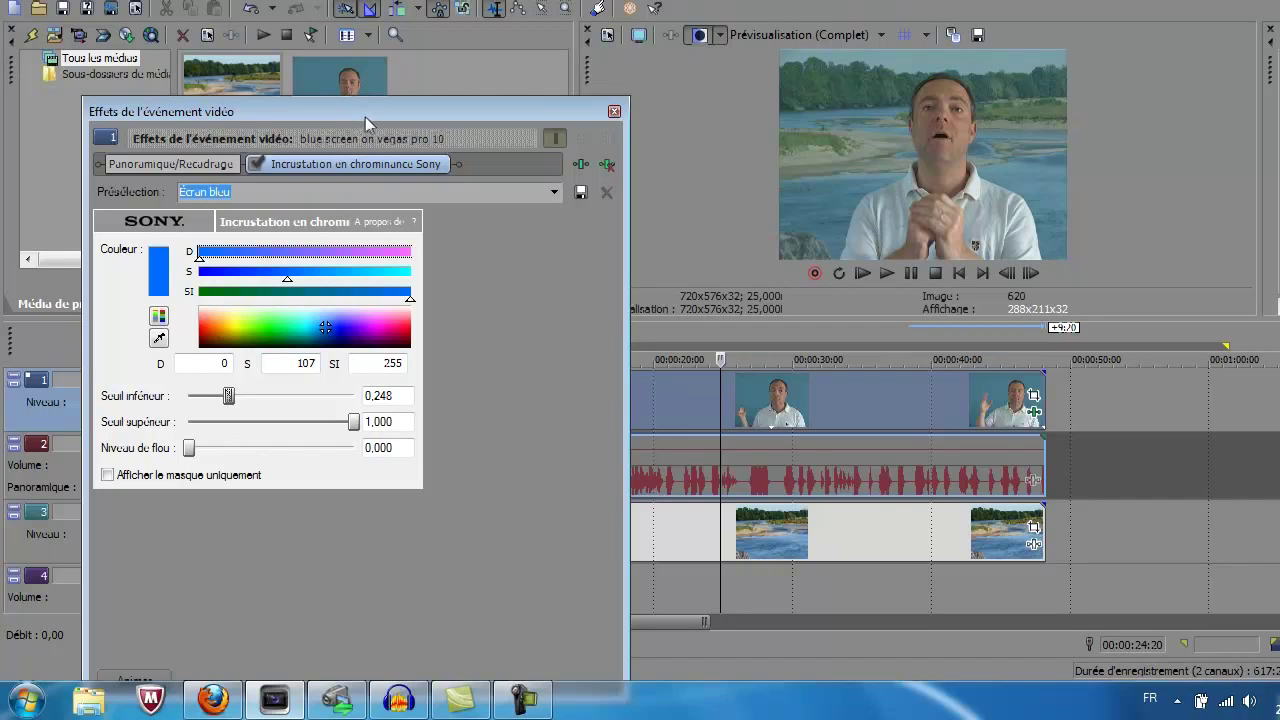
Trim the track 3 river event's end about 11 seconds earlier, then select the presenter clip at 00:00:40:15.
drag(365, 116, 360, 115)
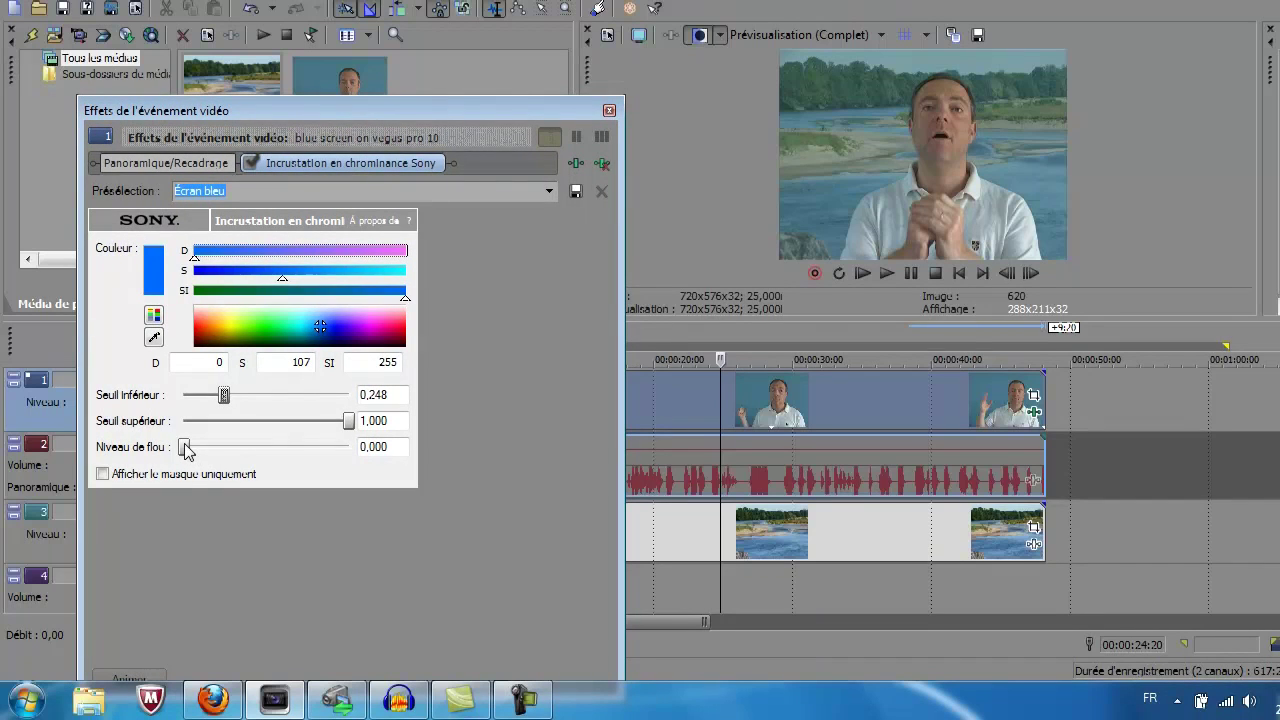
mouse_move(187, 451)
mouse_down()
mouse_move(320, 452)
mouse_move(184, 459)
mouse_up()
drag(1047, 516, 907, 515)
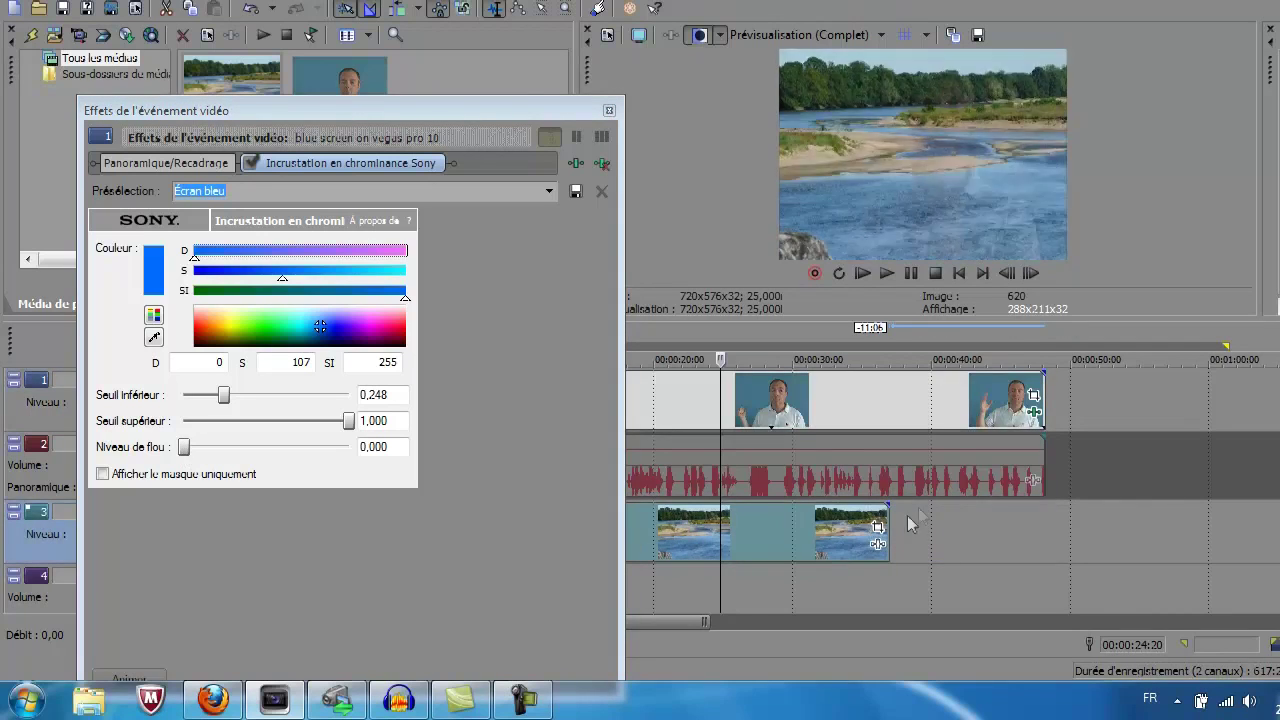
click(939, 412)
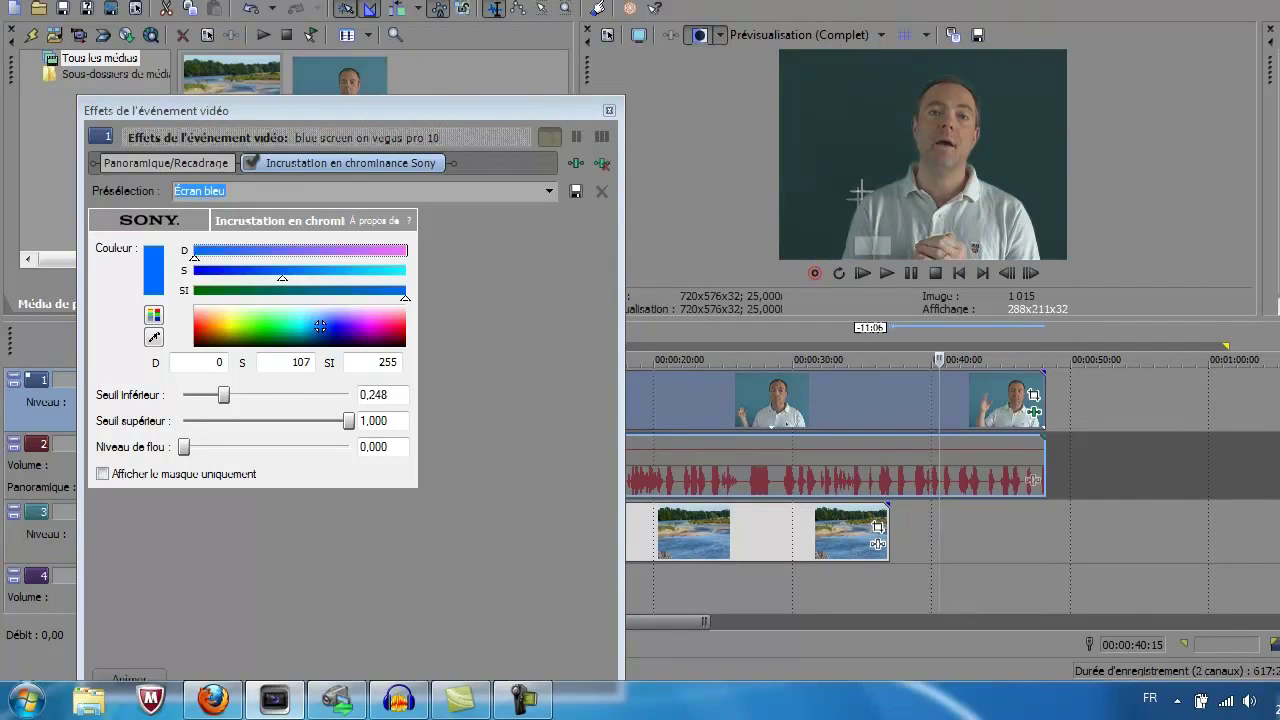
Enlarge the video preview and set the chroma keyer's Niveau de flou to 0,000.
drag(1083, 333, 1105, 555)
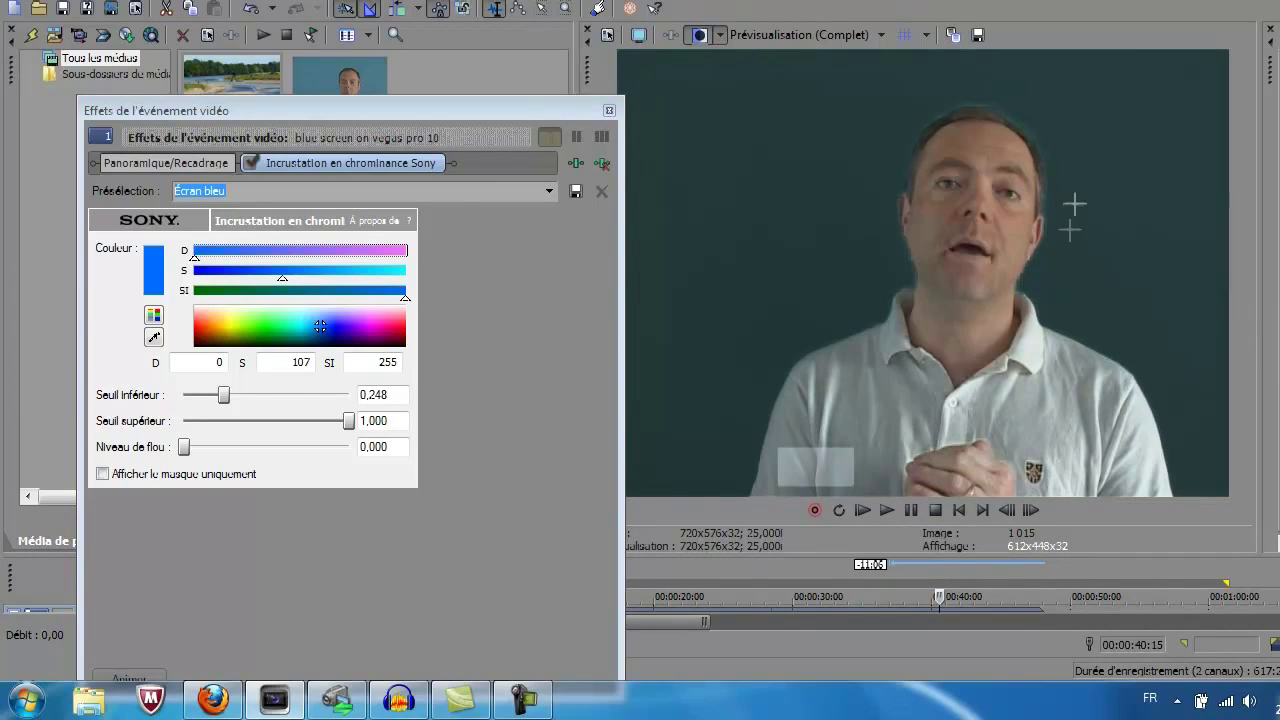
mouse_move(184, 447)
mouse_down()
mouse_move(289, 452)
mouse_move(186, 452)
mouse_up()
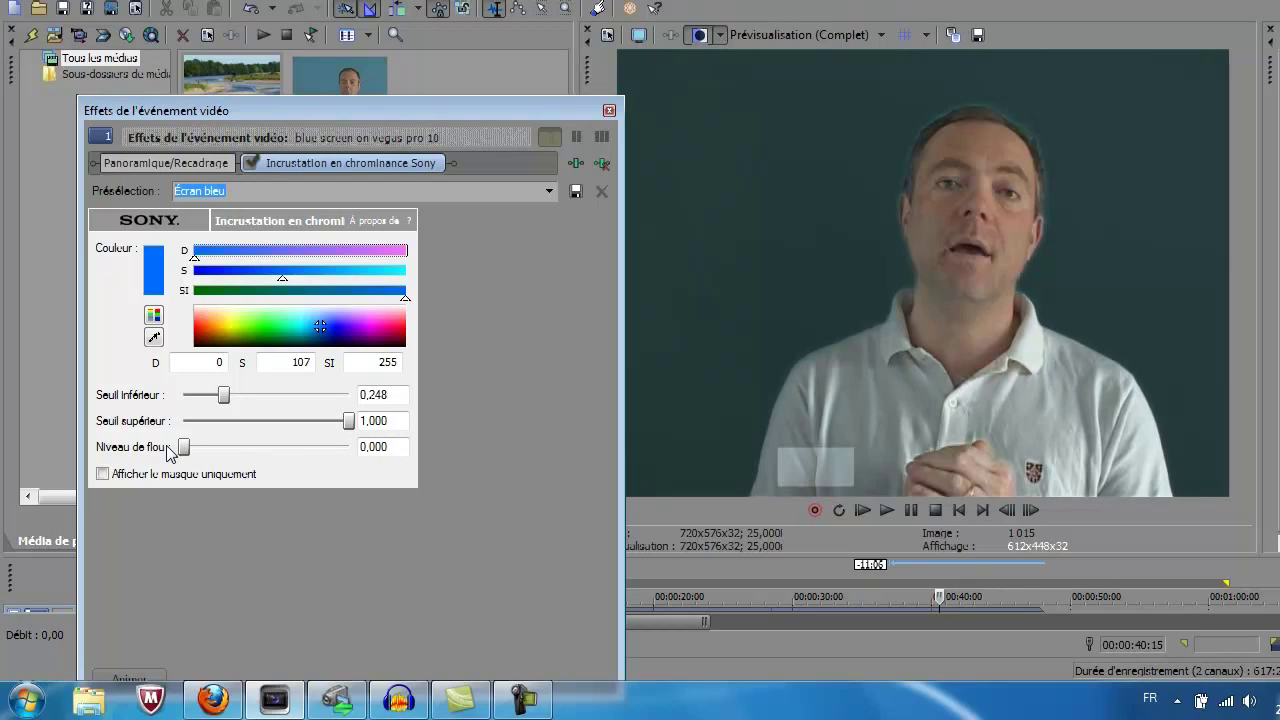
drag(185, 447, 188, 447)
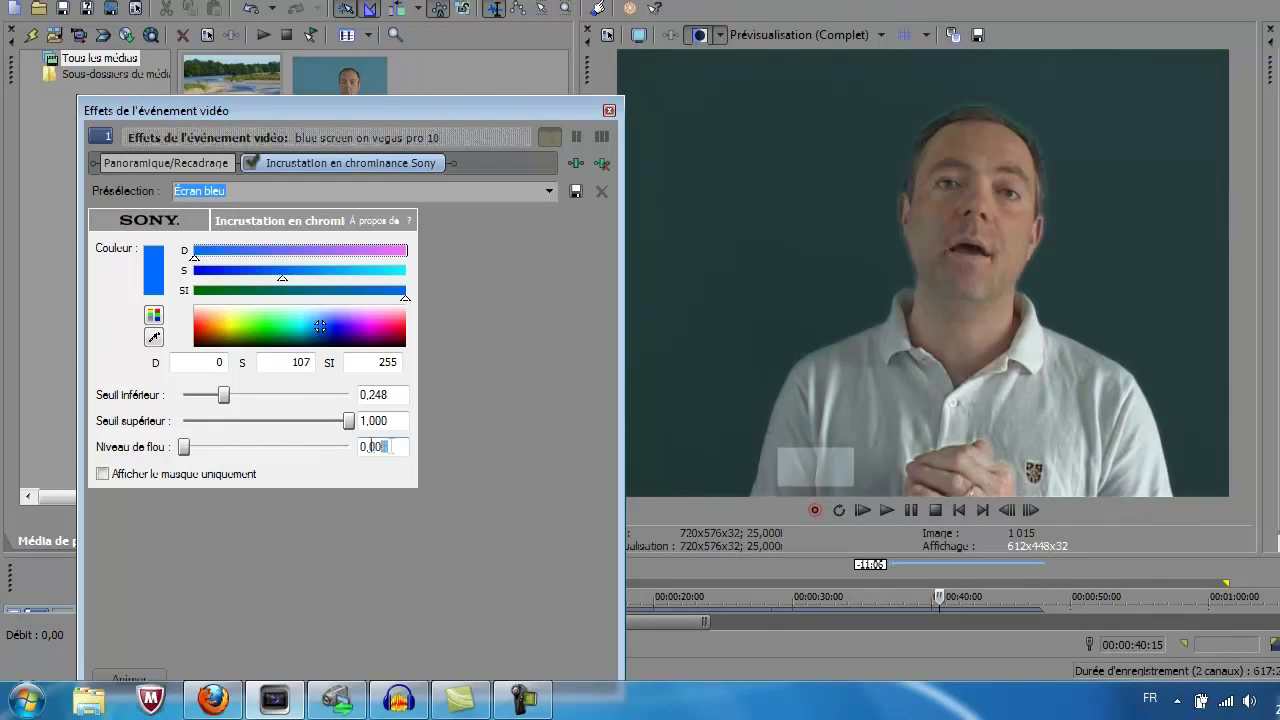
text(0)
key(Return)
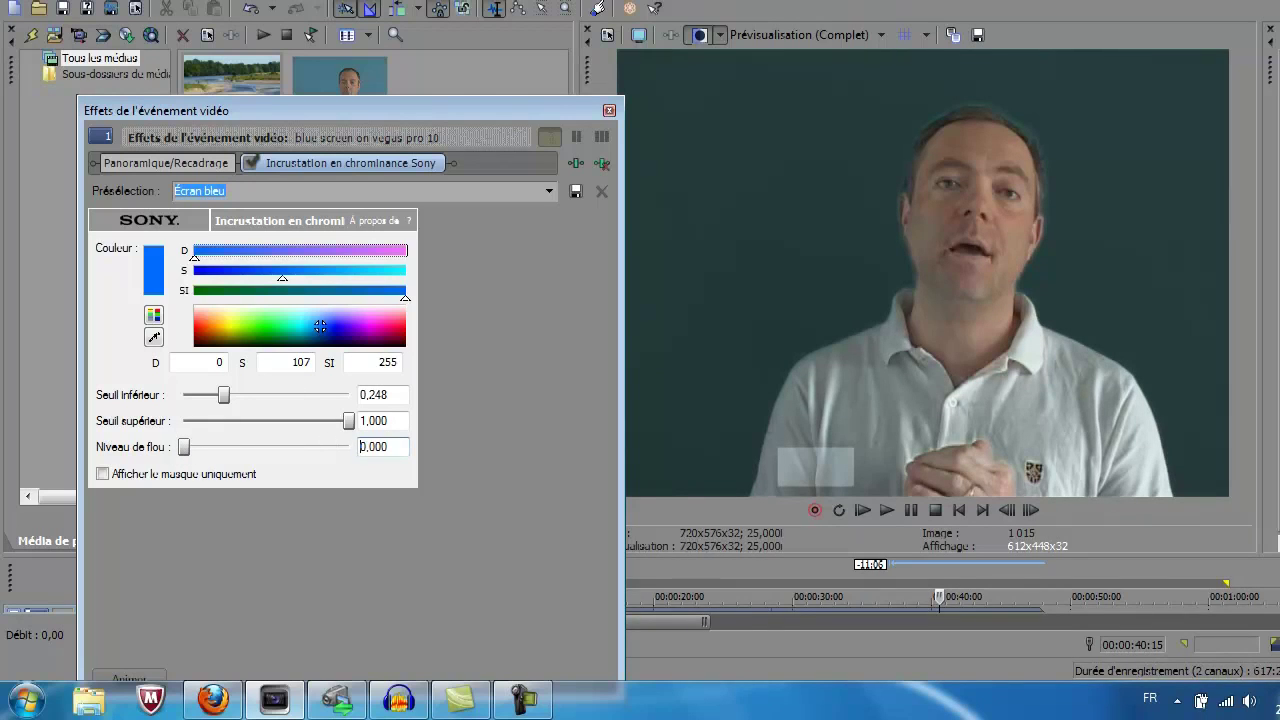